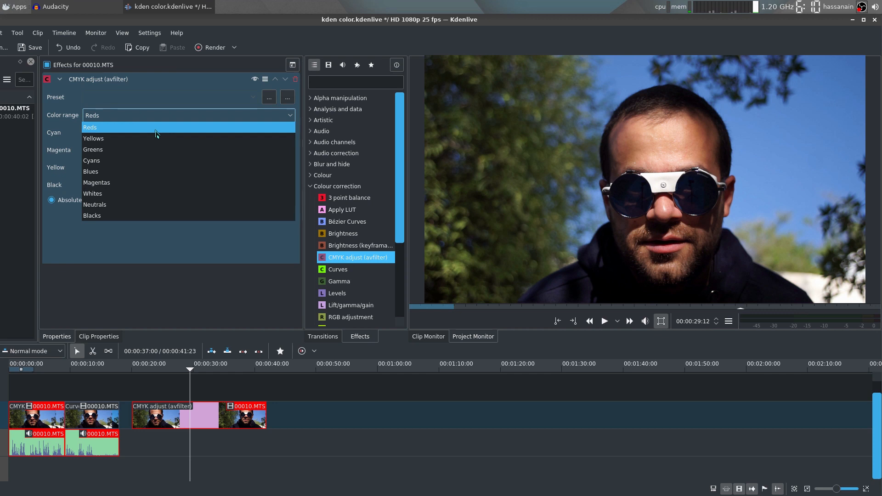
# Choose the Reds color range in the CMYK adjust effect and try out its Cyan amount.
pyautogui.click(155, 132)
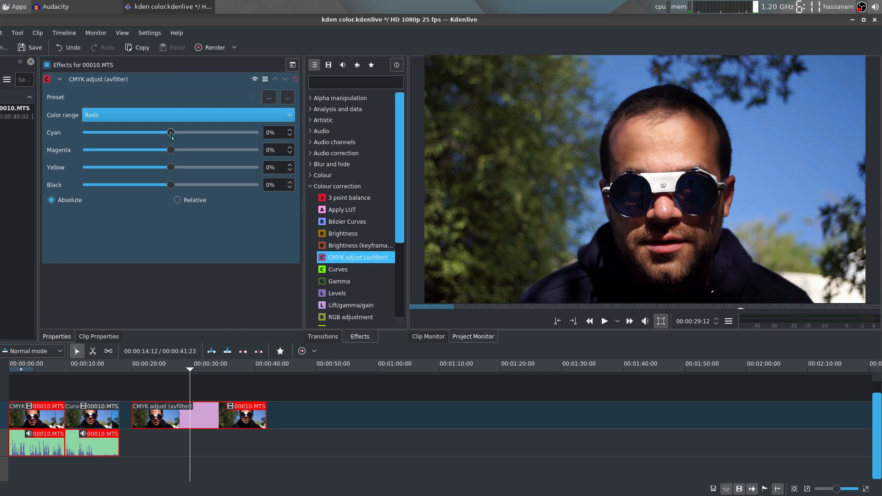
pyautogui.moveTo(171, 133)
pyautogui.mouseDown()
pyautogui.moveTo(61, 127)
pyautogui.moveTo(225, 133)
pyautogui.moveTo(243, 163)
pyautogui.moveTo(280, 177)
pyautogui.moveTo(171, 134)
pyautogui.mouseUp()
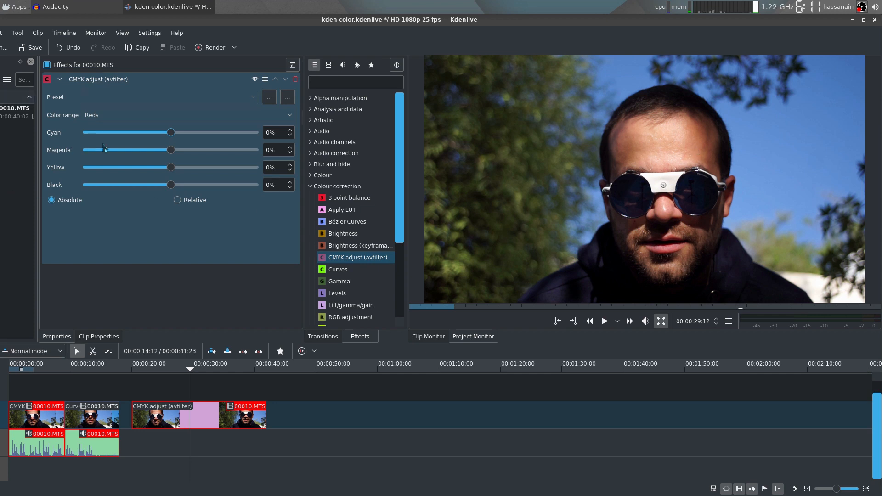
# Set the Yellows range of the CMYK adjust effect to Cyan -91%, Magenta 34%, Yellow 2% and Black 1%.
pyautogui.click(151, 120)
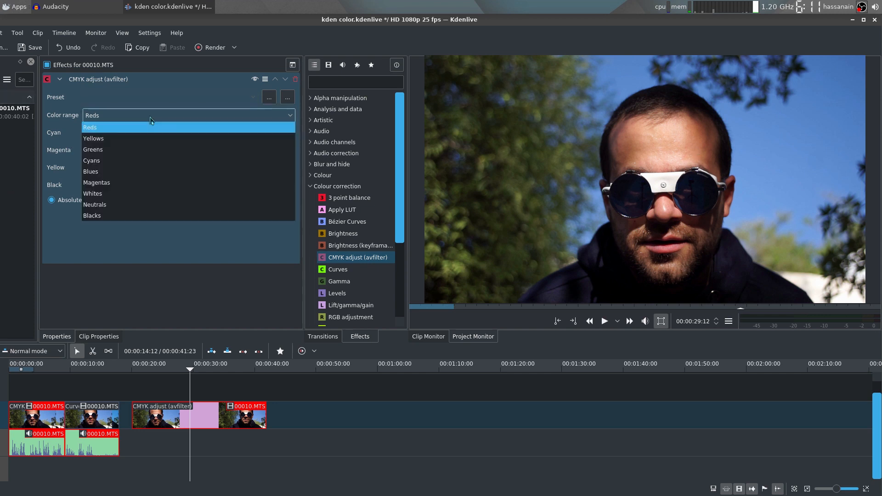
pyautogui.click(124, 140)
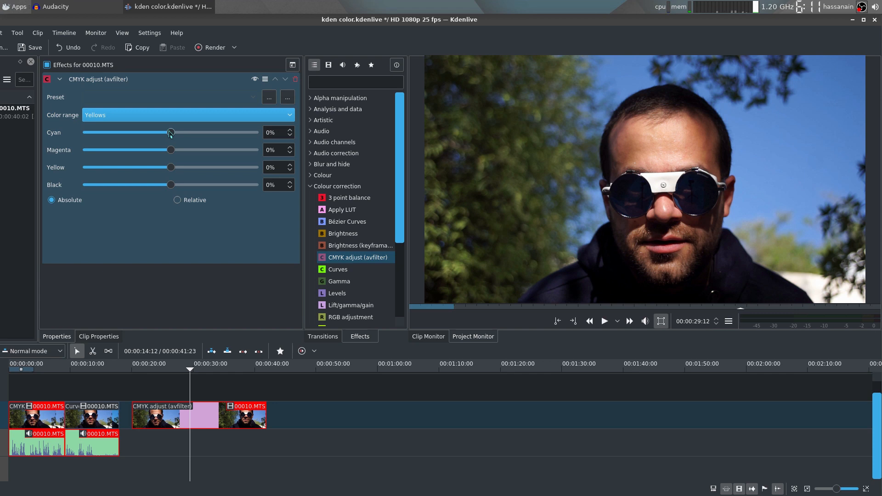
pyautogui.moveTo(171, 133); pyautogui.dragTo(99, 147)
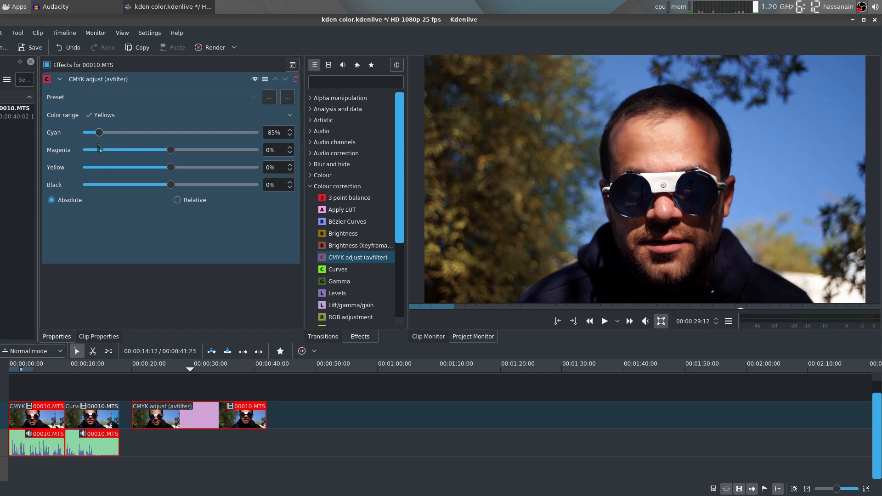
pyautogui.moveTo(98, 145); pyautogui.dragTo(92, 127)
pyautogui.moveTo(175, 151); pyautogui.dragTo(171, 175)
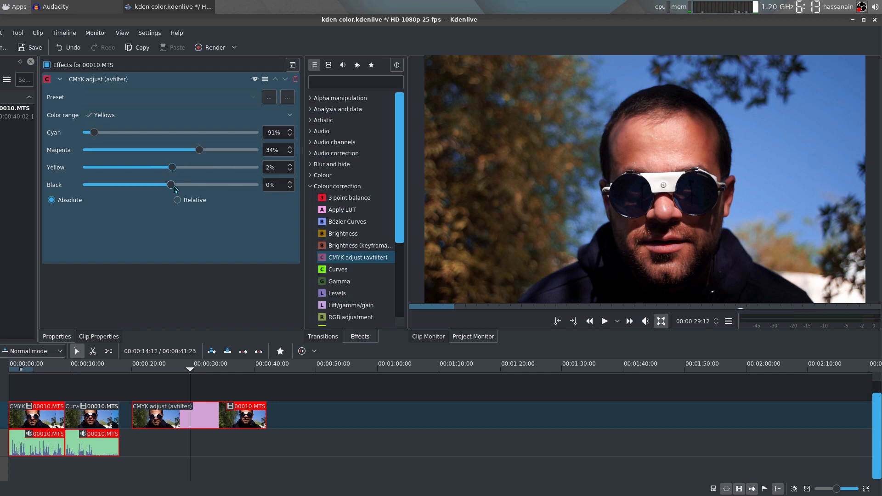
pyautogui.moveTo(174, 188)
pyautogui.mouseDown()
pyautogui.moveTo(244, 207)
pyautogui.moveTo(90, 168)
pyautogui.moveTo(233, 206)
pyautogui.moveTo(138, 190)
pyautogui.moveTo(177, 190)
pyautogui.mouseUp()
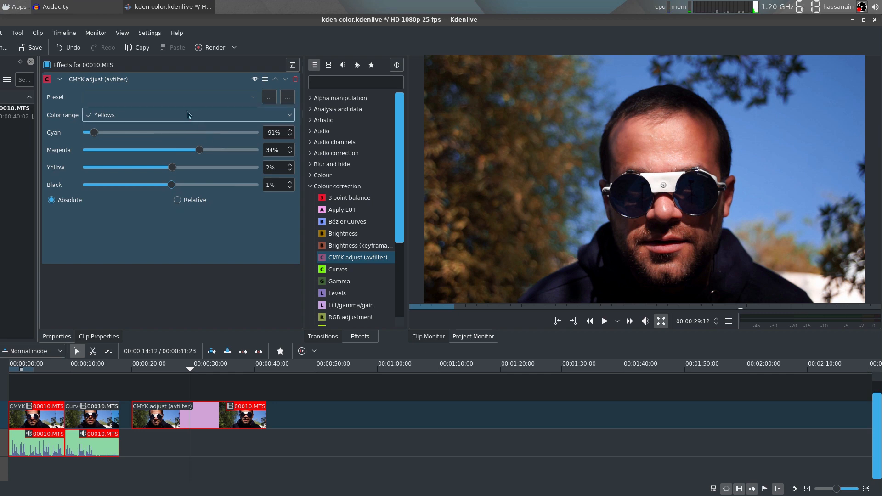
# Set the Reds range of the CMYK adjust effect to Black -22% and Cyan 15%.
pyautogui.click(188, 115)
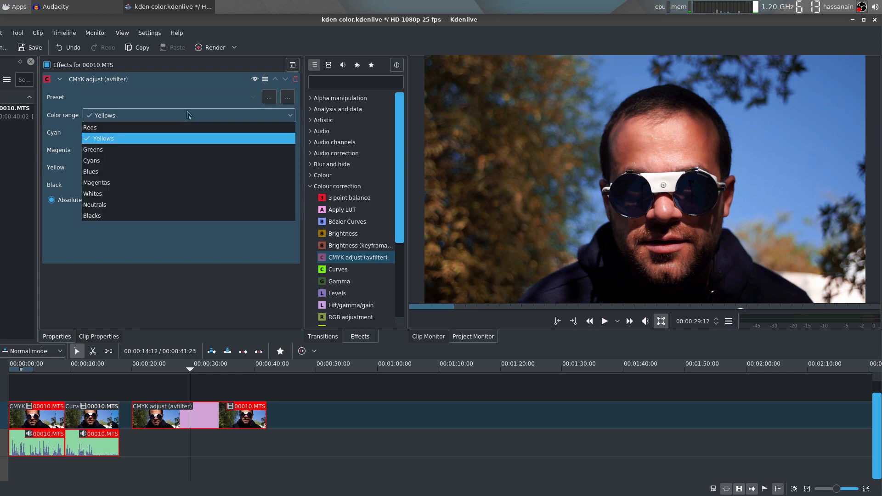
pyautogui.click(128, 132)
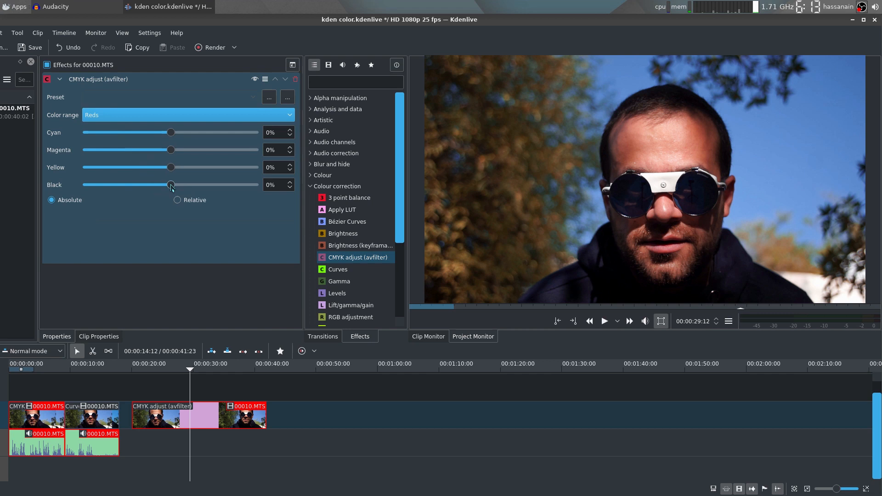
pyautogui.moveTo(171, 184); pyautogui.dragTo(154, 193)
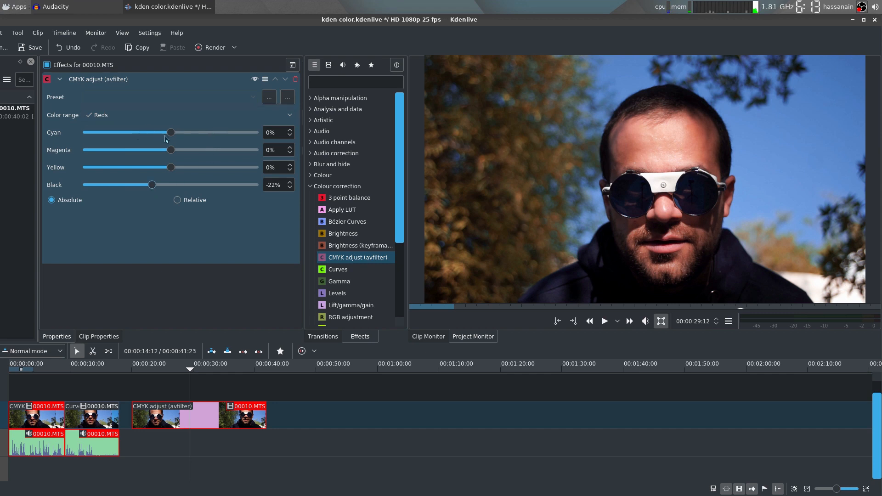
pyautogui.moveTo(171, 136); pyautogui.dragTo(183, 153)
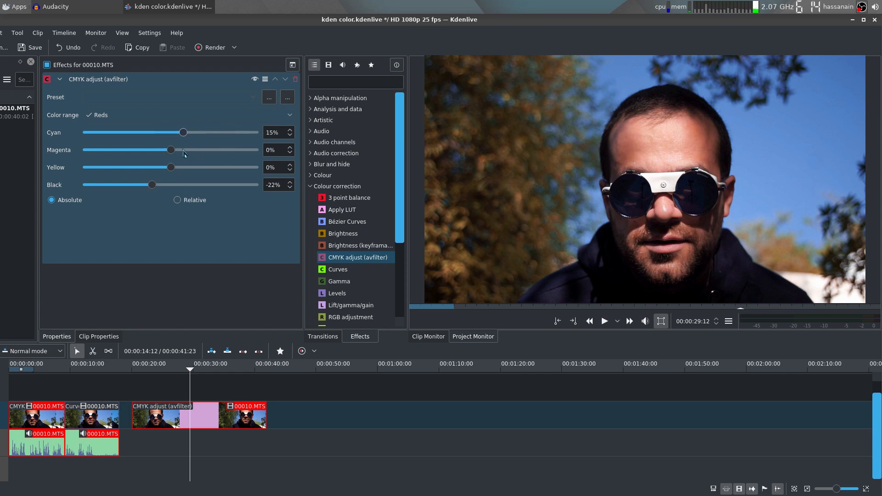
# Switch the clip's effects off and on several times to compare the image with and without the grade.
pyautogui.click(48, 65)
pyautogui.click(47, 65)
pyautogui.click(47, 65)
pyautogui.click(47, 65)
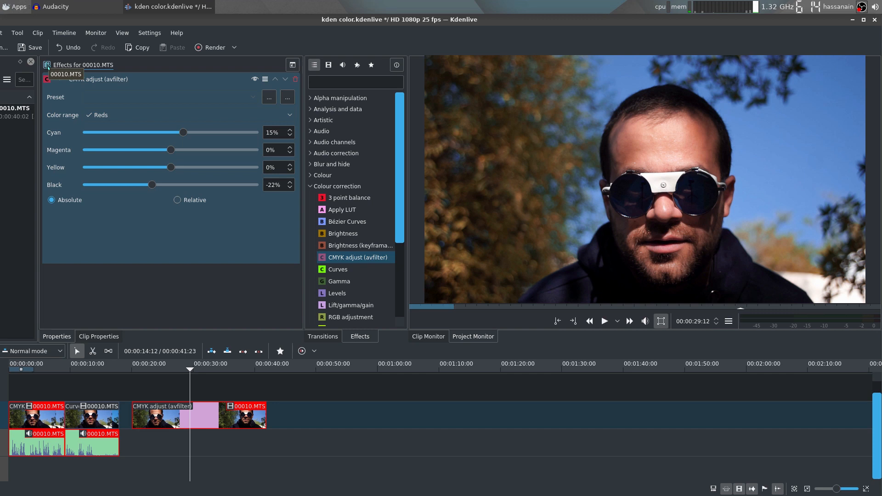
pyautogui.click(47, 65)
pyautogui.click(48, 65)
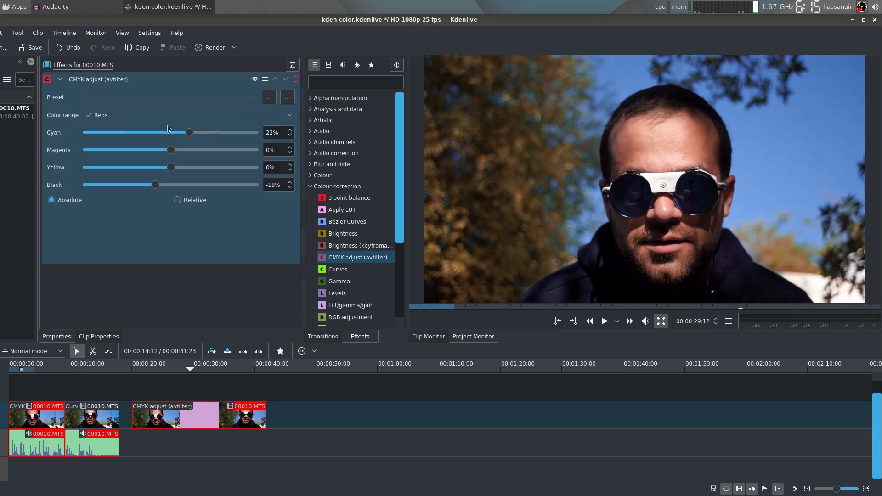
# Set the Greens range of the CMYK adjust effect to Cyan -77% and Magenta 55%, and raise its Yellow amount.
pyautogui.click(114, 116)
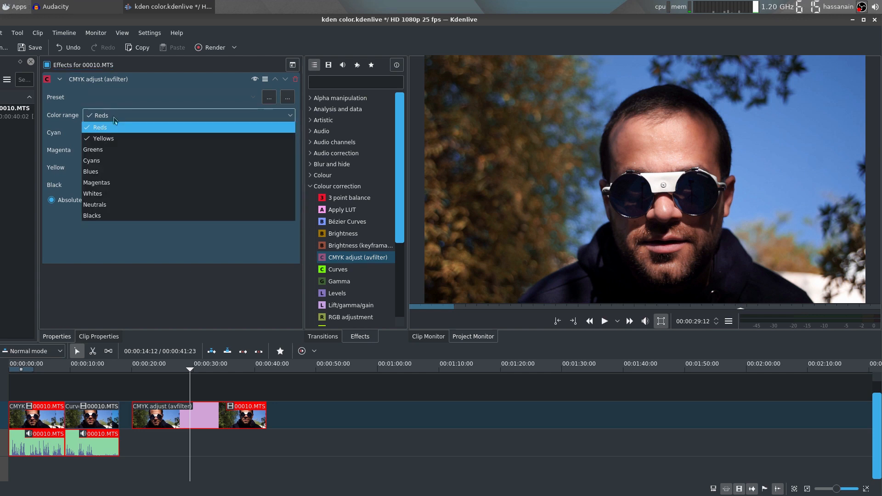
pyautogui.click(105, 151)
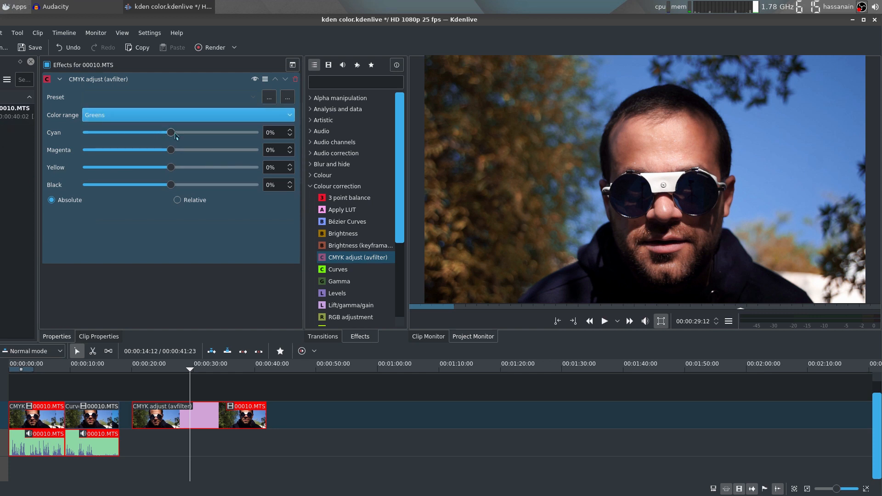
pyautogui.moveTo(171, 133); pyautogui.dragTo(111, 142)
pyautogui.click(169, 149)
pyautogui.moveTo(169, 149); pyautogui.dragTo(216, 147)
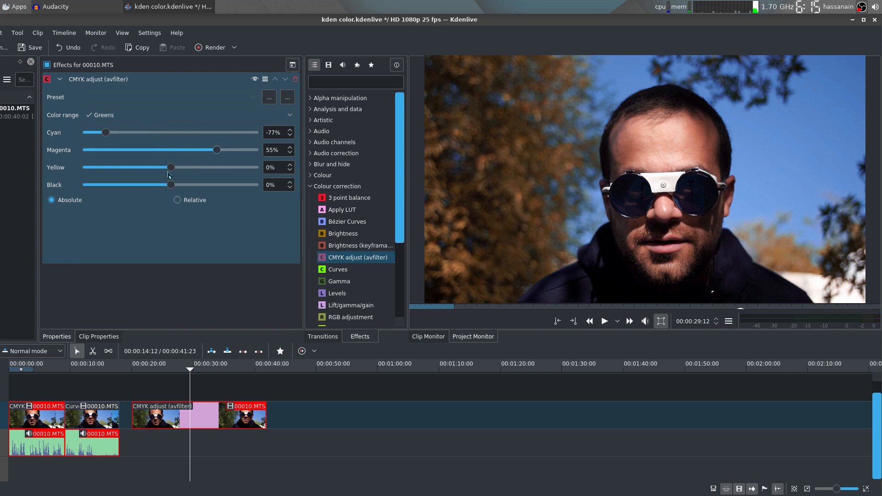
pyautogui.moveTo(171, 168); pyautogui.dragTo(206, 184)
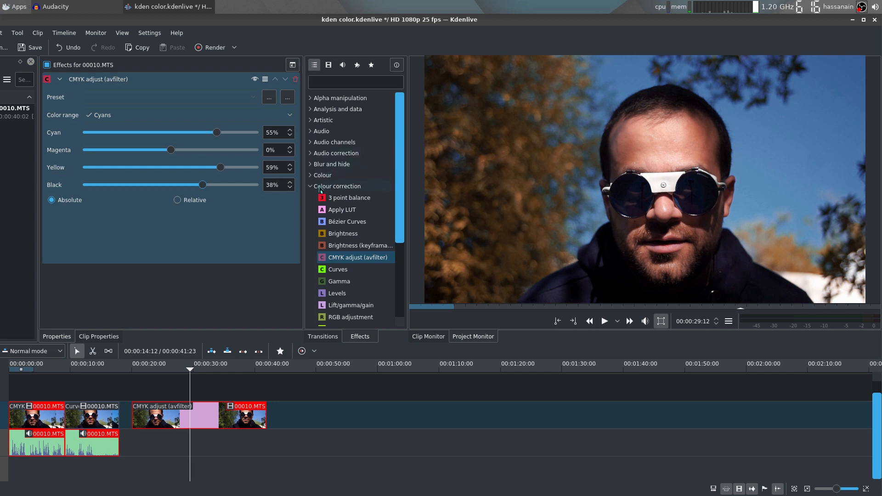
pyautogui.click(265, 79)
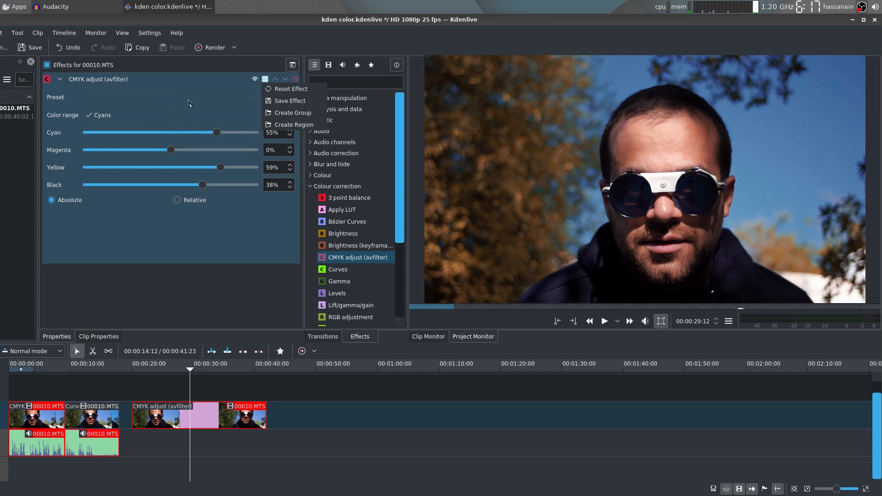
pyautogui.click(266, 81)
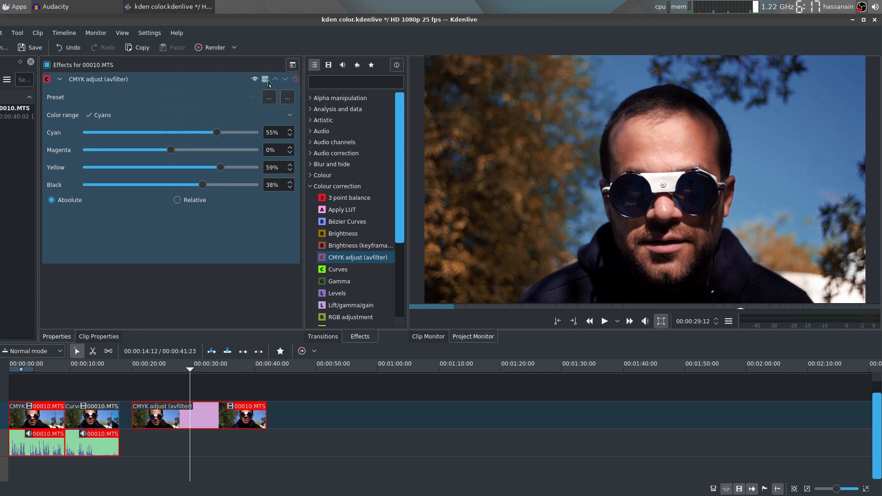
# Remove the CMYK adjust effect from the clip and apply the custom effect group "cine day" to it instead.
pyautogui.click(366, 186)
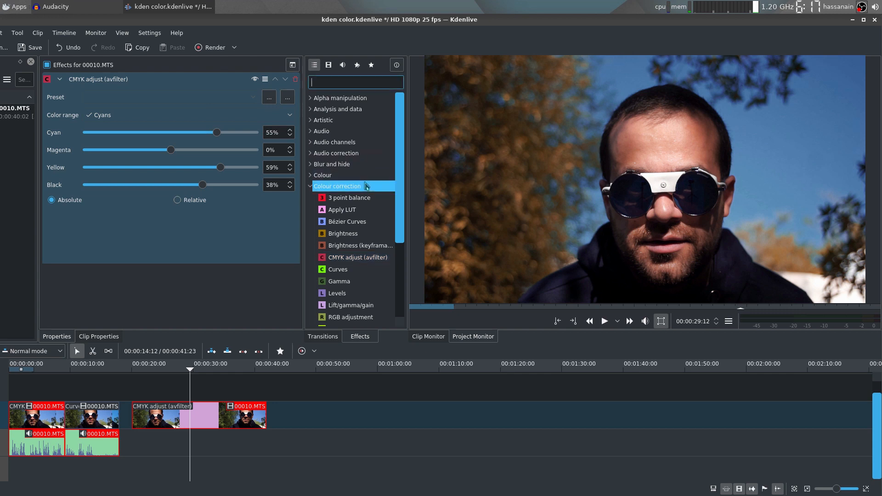
pyautogui.click(366, 186)
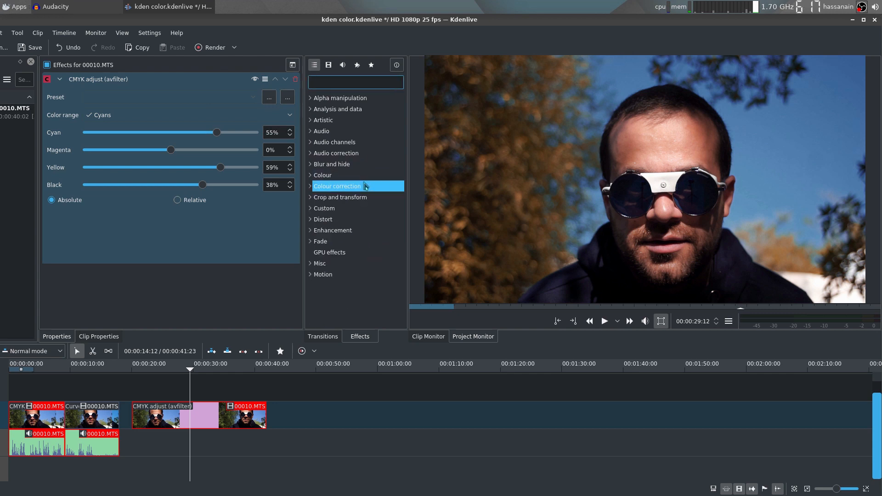
pyautogui.click(340, 210)
pyautogui.click(354, 222)
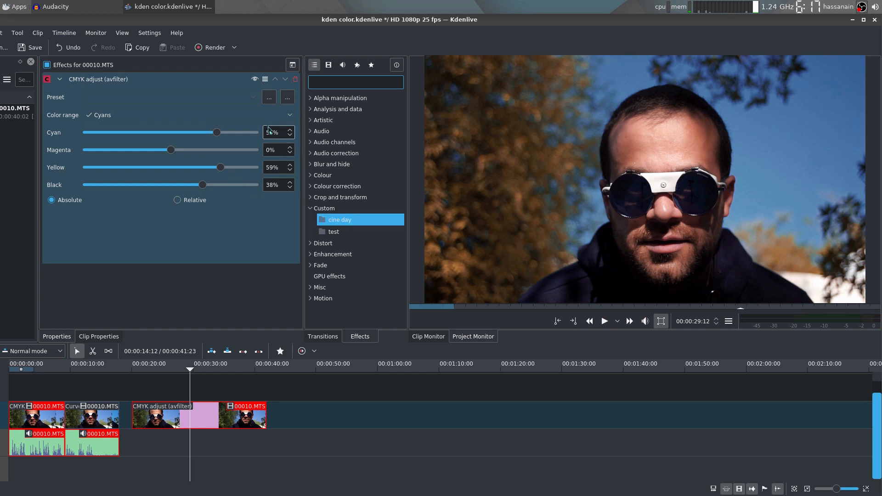
pyautogui.click(295, 79)
pyautogui.moveTo(347, 220); pyautogui.dragTo(176, 420)
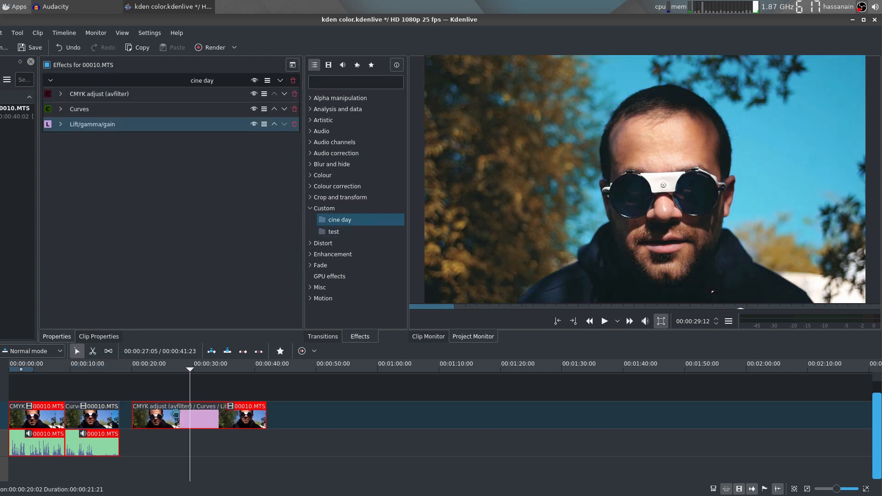